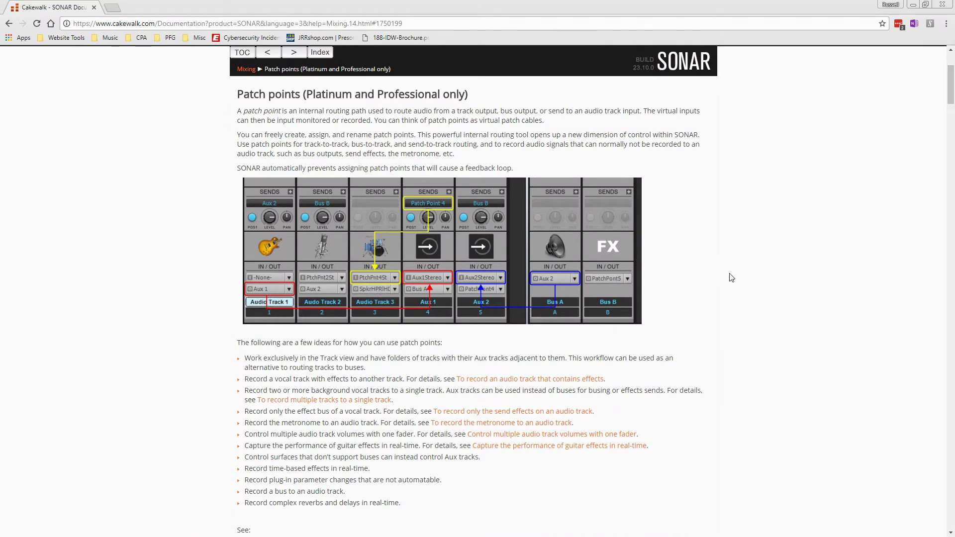
Scroll through the Patch points article in Cakewalk Documentation.
{"action": "scroll", "coordinate": [754, 256], "scroll_direction": "up", "scroll_amount": 3}
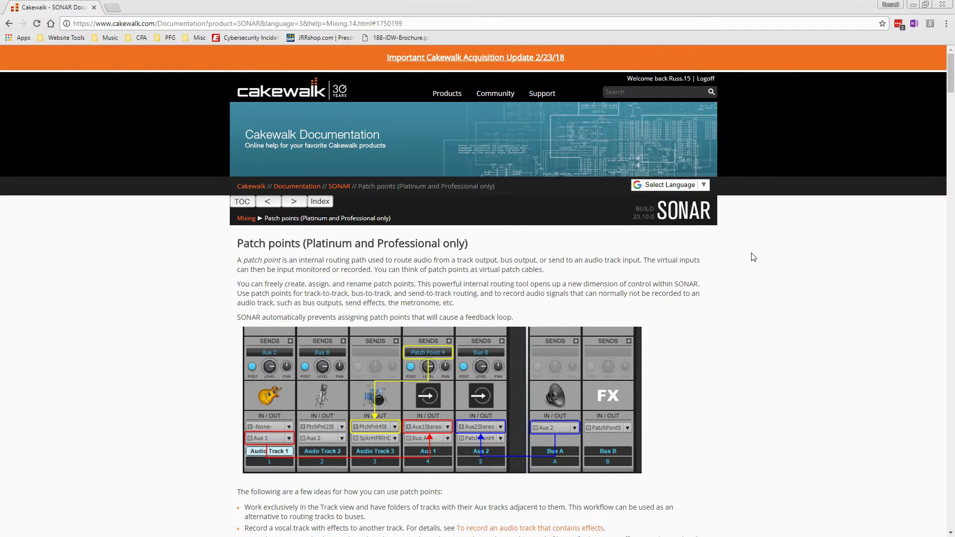
{"action": "scroll", "coordinate": [753, 258], "scroll_direction": "down", "scroll_amount": 2}
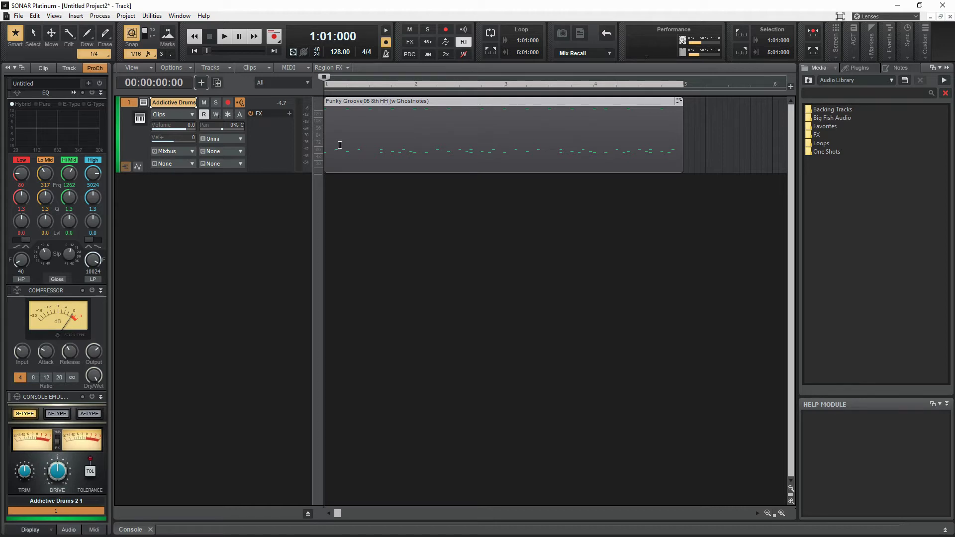
Audition the Funky Groove 05 8th HH drum clip, then make the Addictive Drums track taller.
{"action": "key", "text": "space"}
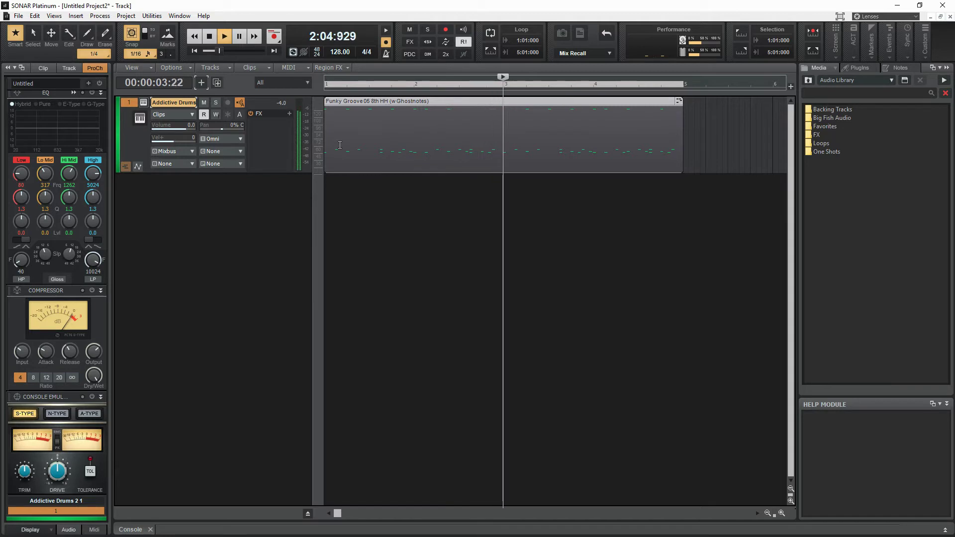
{"action": "key", "text": "space"}
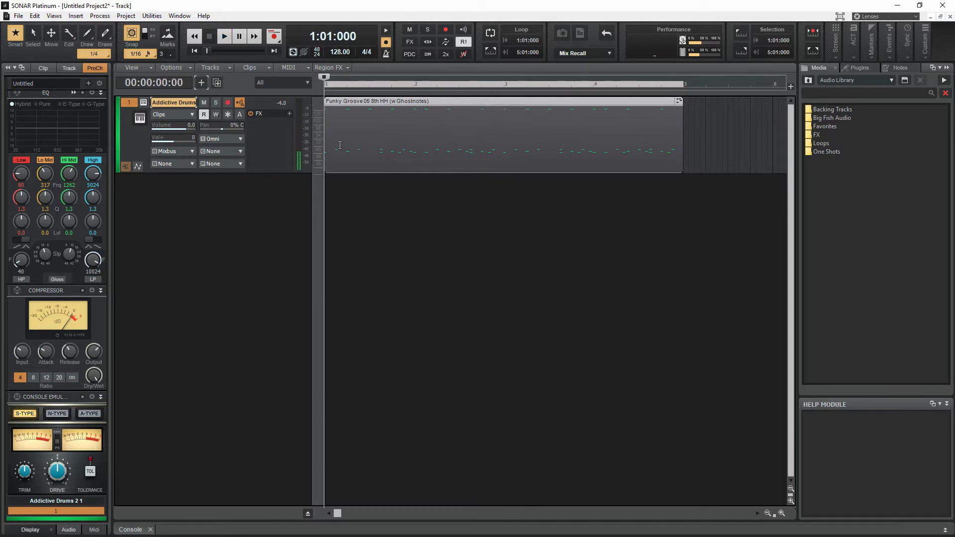
{"action": "left_click_drag", "start_coordinate": [199, 172], "coordinate": [199, 190]}
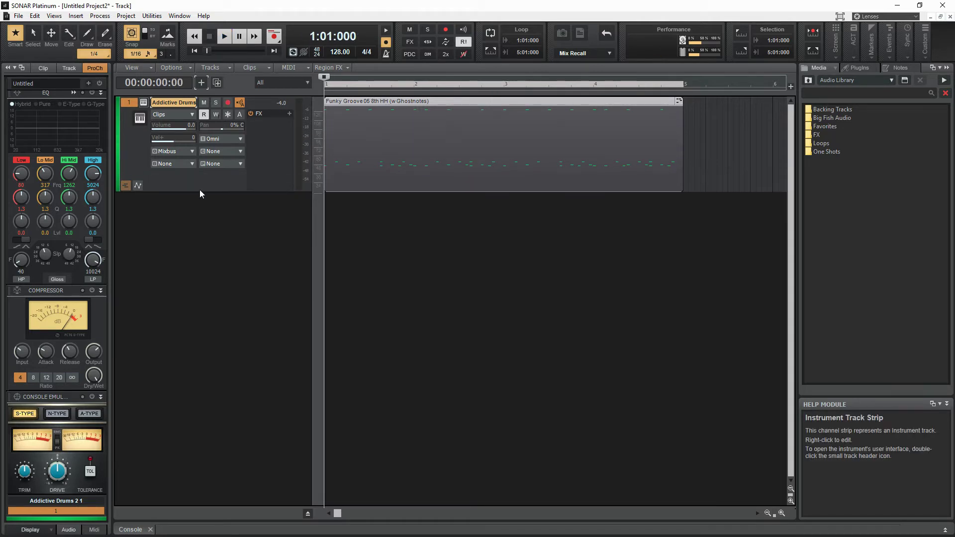
{"action": "right_click", "coordinate": [200, 183]}
Add a send from Addictive Drums to a new Aux 1 track with input Aux1Stereo.
{"action": "mouse_move", "coordinate": [245, 220]}
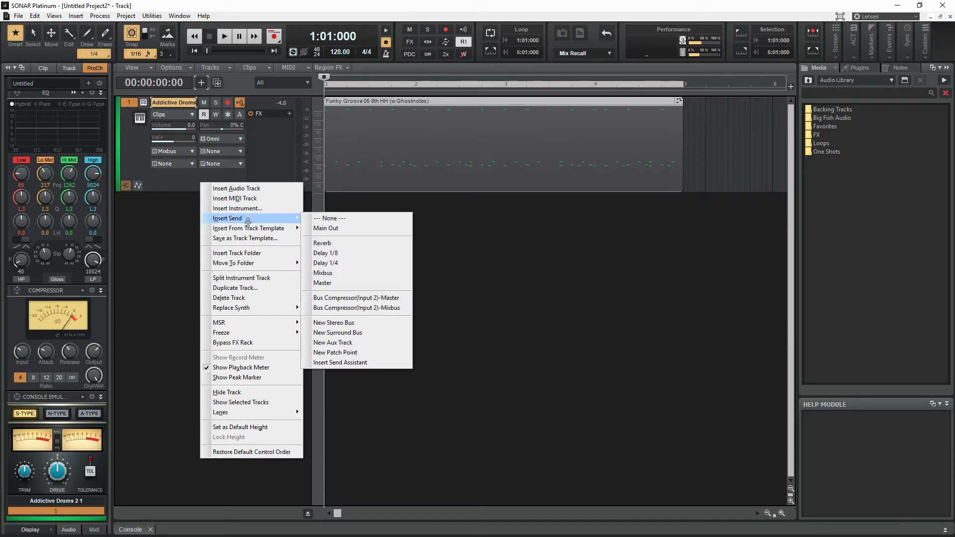
{"action": "left_click", "coordinate": [364, 343]}
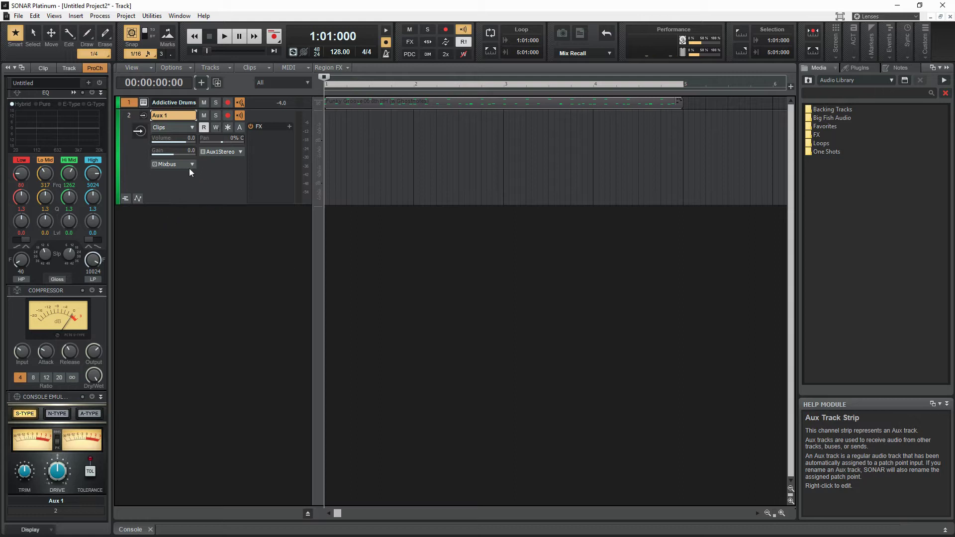
Arm Aux 1, record the drum groove into a Record 1 clip, and set the now time at bar 5.
{"action": "left_click", "coordinate": [188, 192]}
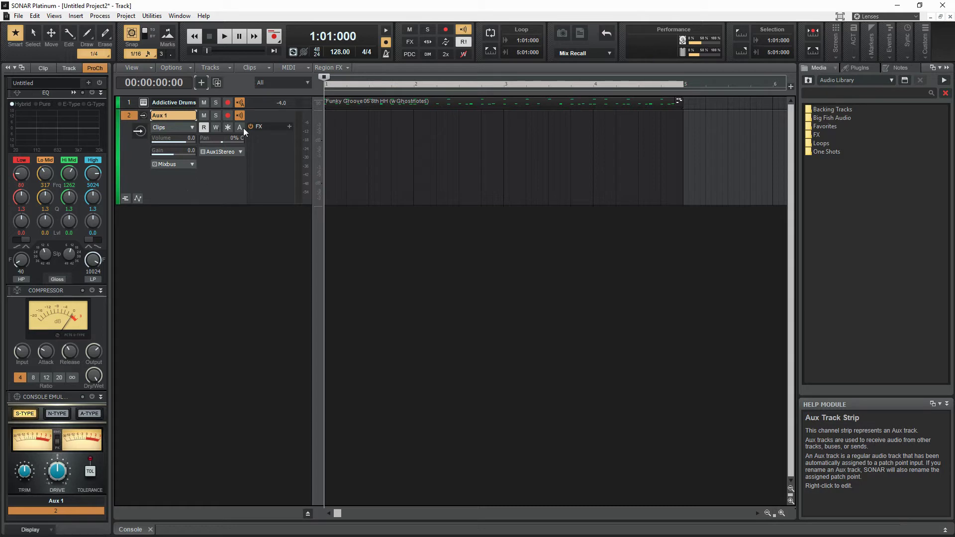
{"action": "left_click", "coordinate": [227, 117]}
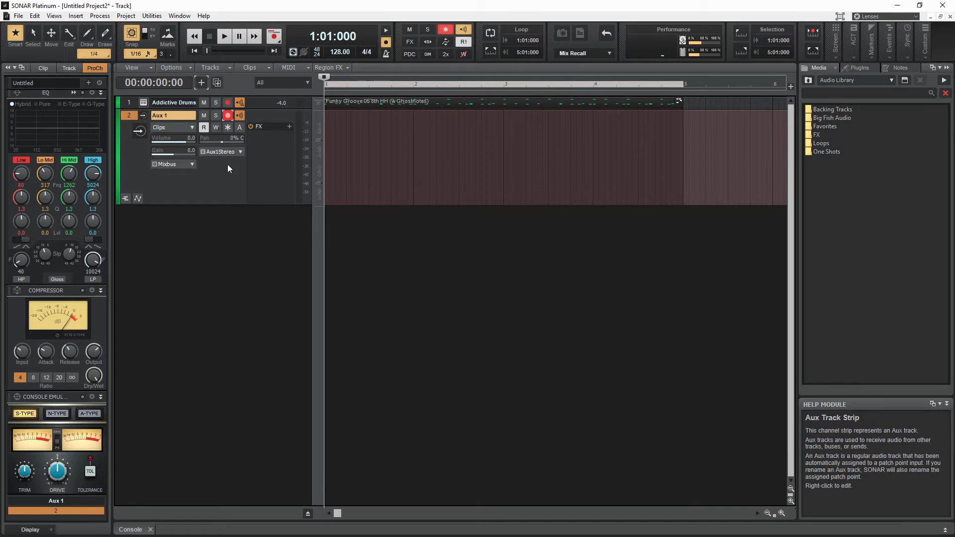
{"action": "key", "text": "r"}
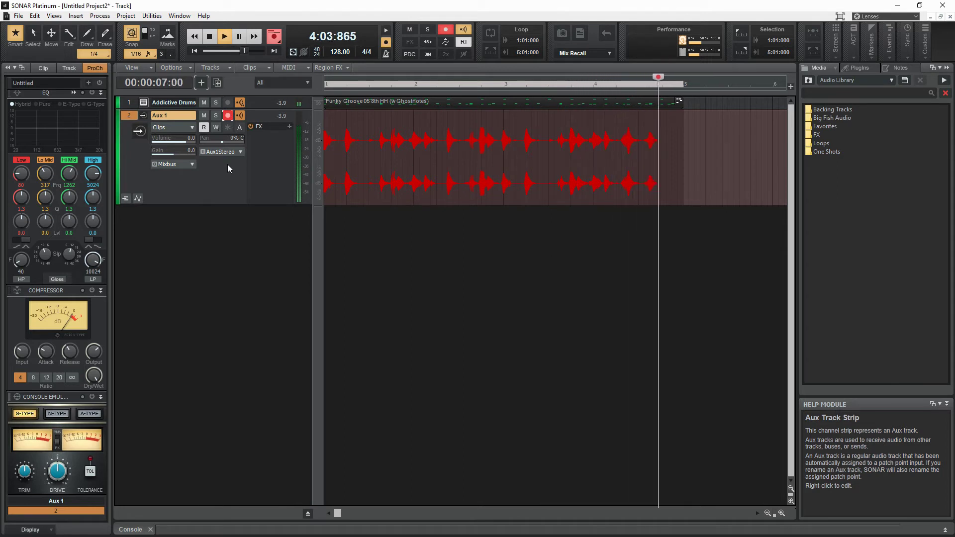
{"action": "key", "text": "space"}
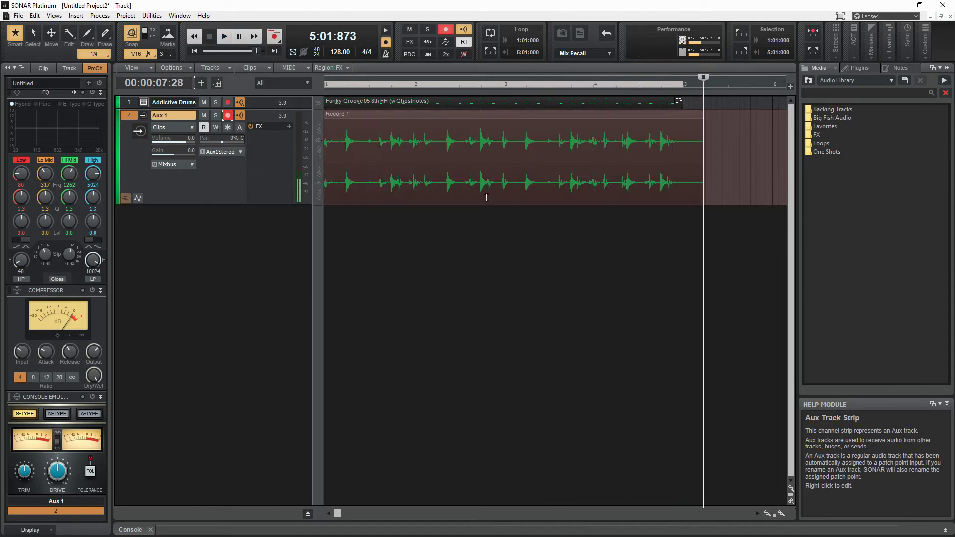
{"action": "left_click", "coordinate": [684, 160]}
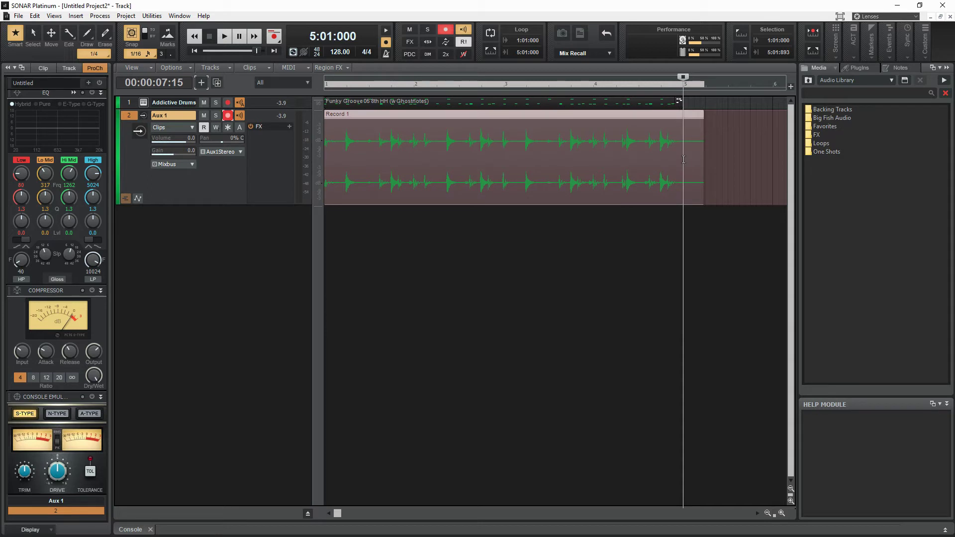
Trim the Record 1 clip so it ends at bar 5 by splitting and deleting the tail.
{"action": "key", "text": "s"}
{"action": "left_click", "coordinate": [695, 113]}
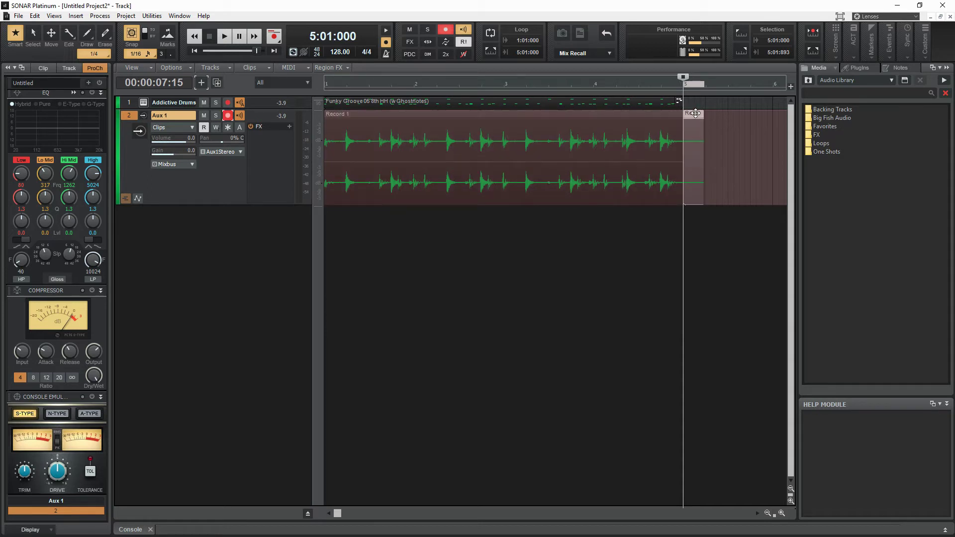
{"action": "key", "text": "Delete"}
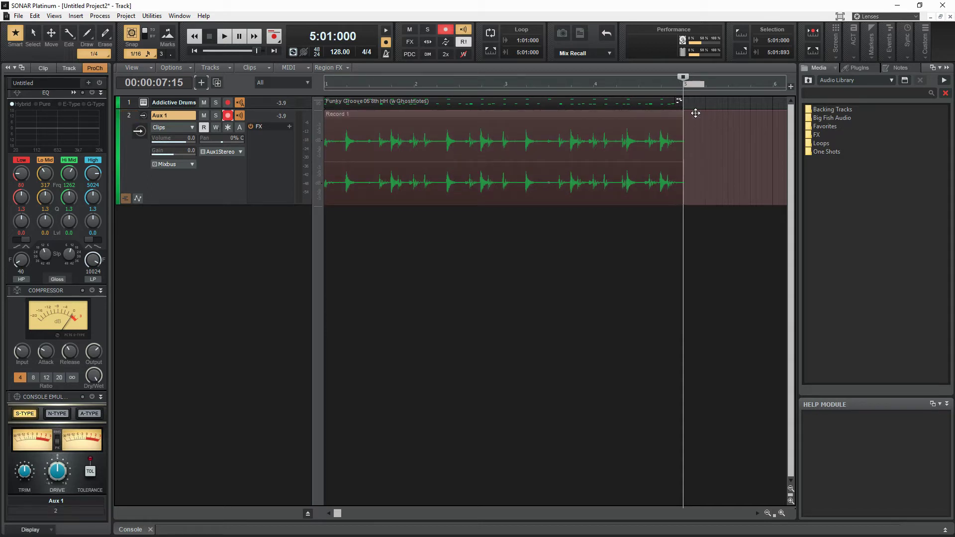
Disarm and solo Aux 1, then play the Record 1 take from the start.
{"action": "left_click", "coordinate": [228, 115]}
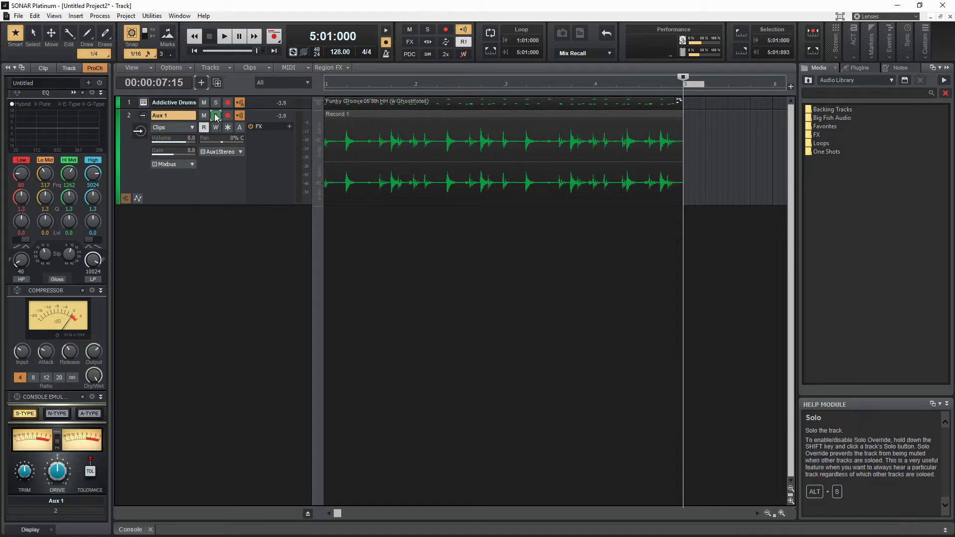
{"action": "left_click", "coordinate": [216, 116]}
{"action": "key", "text": "w"}
{"action": "key", "text": "space"}
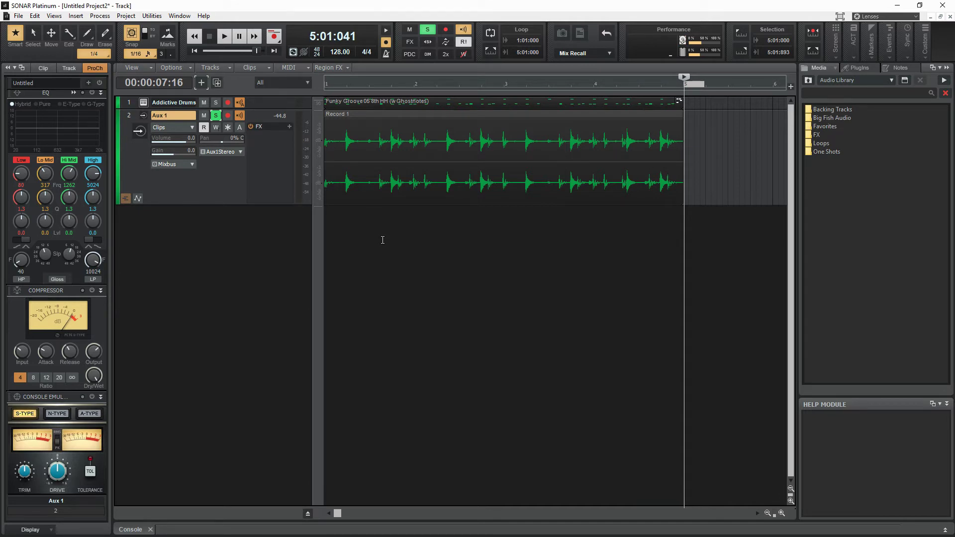
Enlarge the Addictive Drums track and give it a Delay 1/4 send.
{"action": "left_click", "coordinate": [131, 102]}
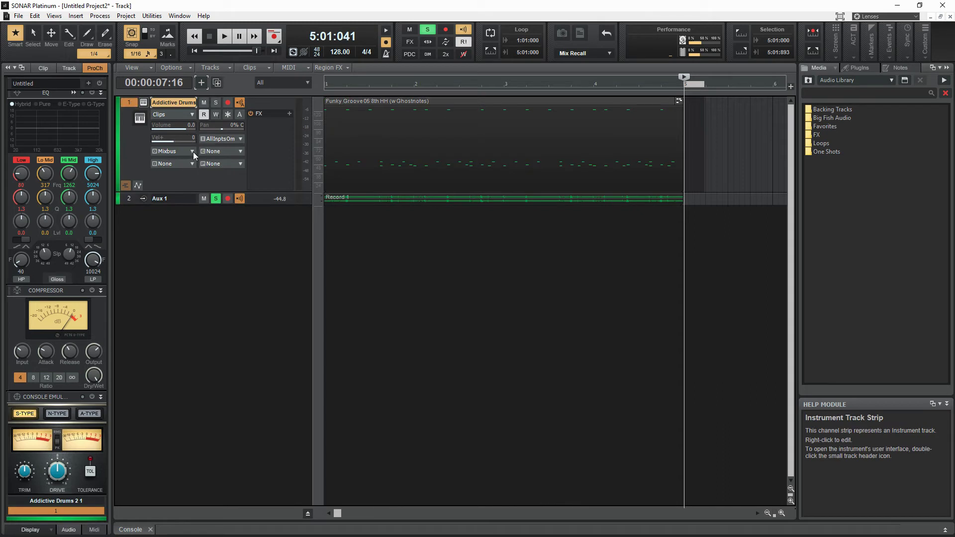
{"action": "left_click_drag", "start_coordinate": [200, 190], "coordinate": [201, 203]}
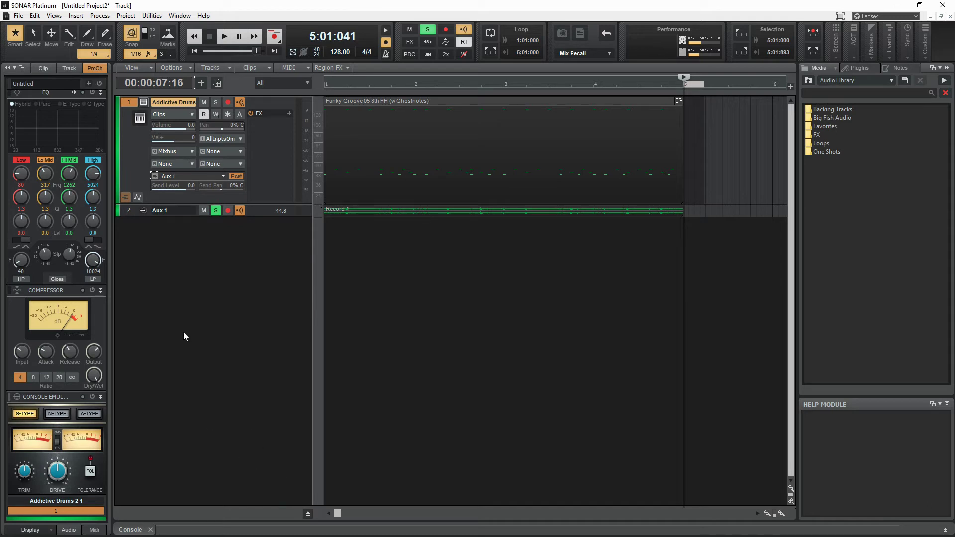
{"action": "left_click_drag", "start_coordinate": [193, 204], "coordinate": [193, 243]}
{"action": "right_click", "coordinate": [193, 217]}
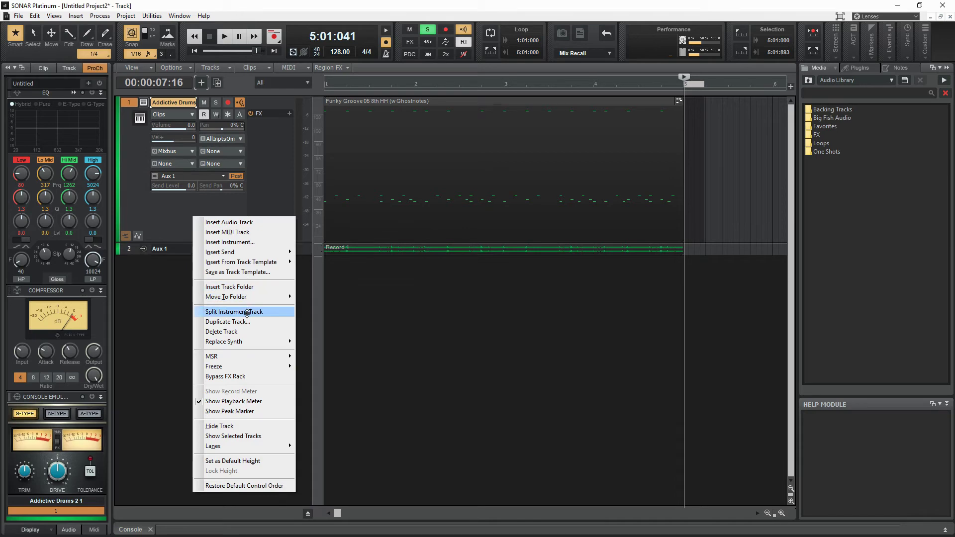
{"action": "mouse_move", "coordinate": [255, 252]}
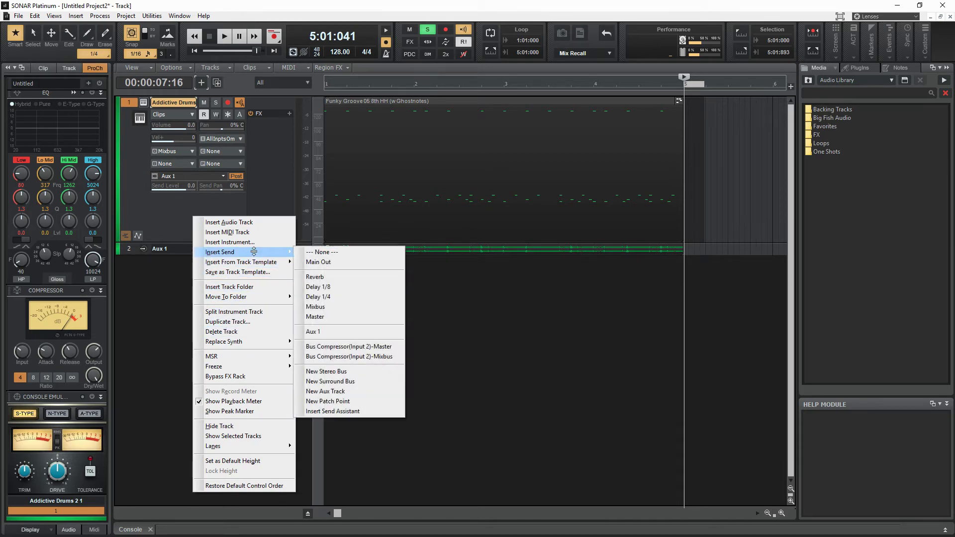
{"action": "left_click", "coordinate": [338, 298]}
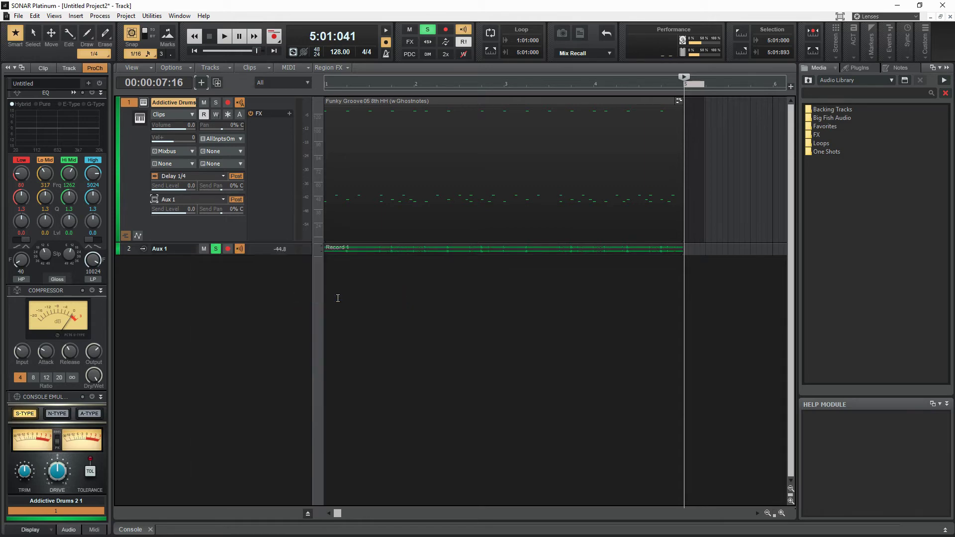
Unsolo and mute Aux 1, then play the drums from the start.
{"action": "left_click", "coordinate": [215, 249]}
{"action": "left_click", "coordinate": [204, 249]}
{"action": "key", "text": "w"}
{"action": "key", "text": "space"}
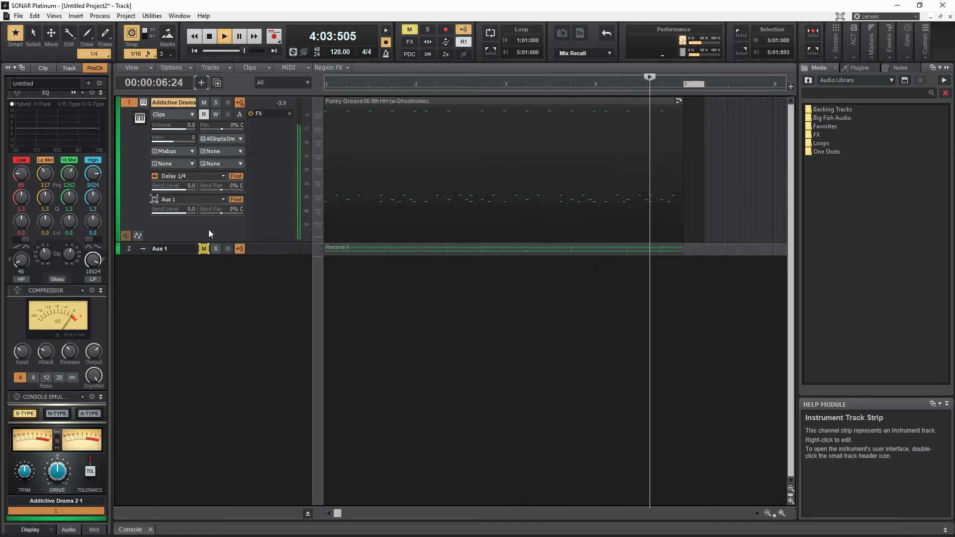
Stop playback and show the bus pane, enlarged to list all buses.
{"action": "key", "text": "space"}
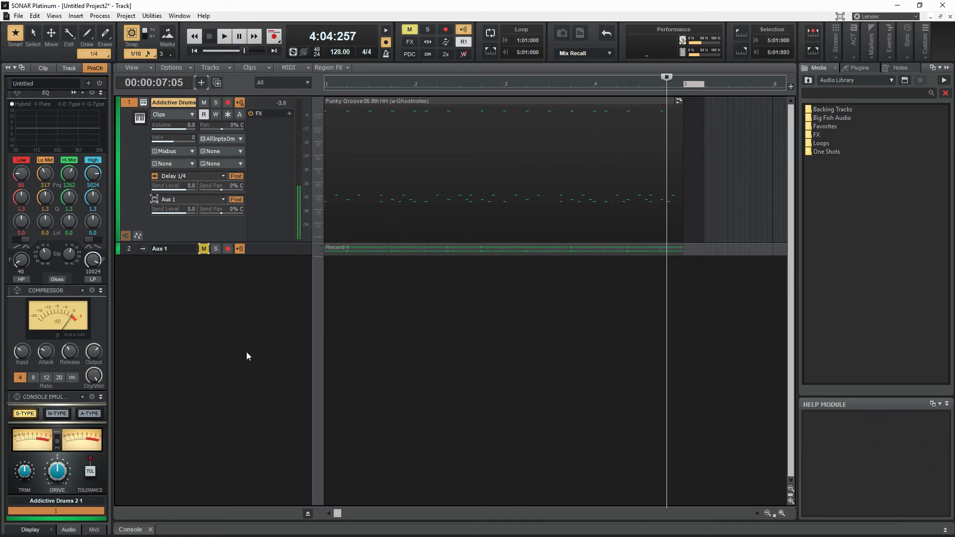
{"action": "left_click", "coordinate": [308, 514]}
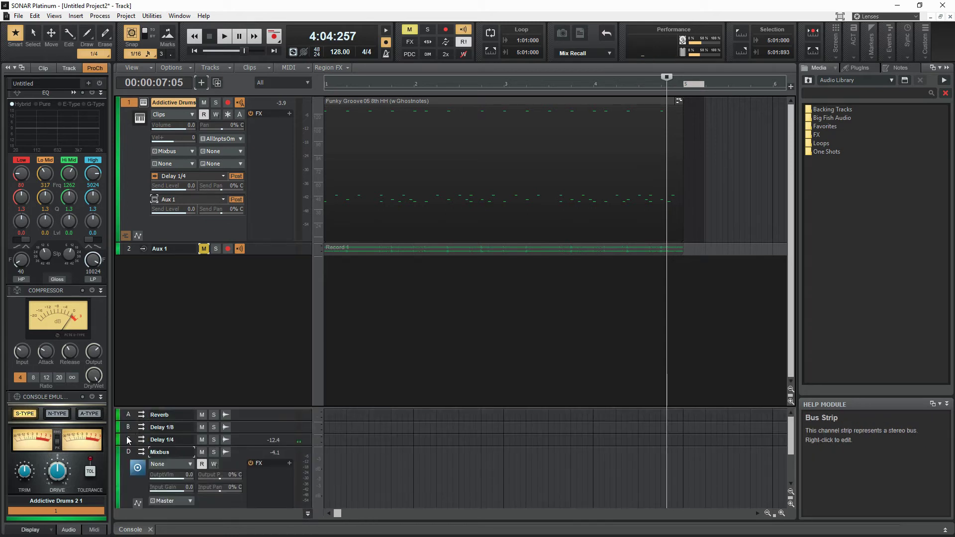
{"action": "left_click", "coordinate": [129, 440]}
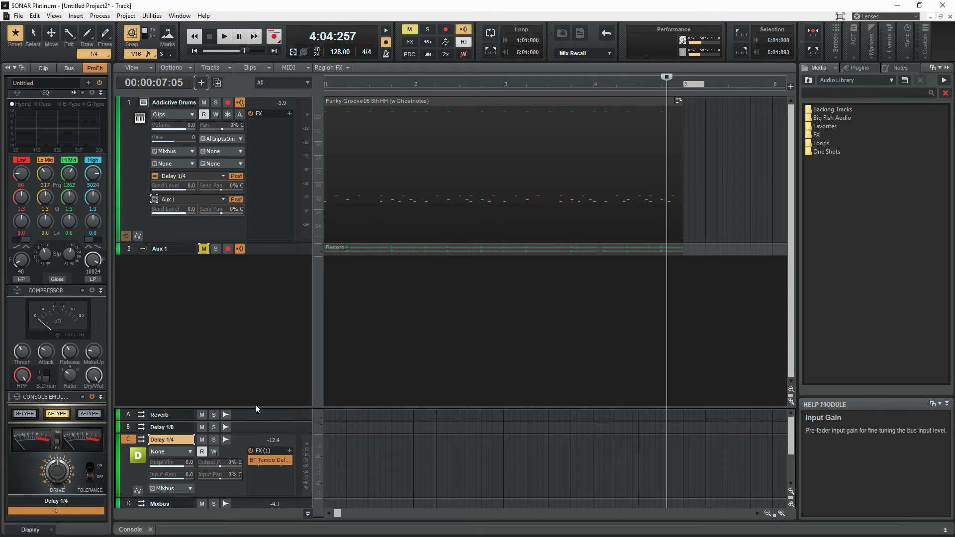
{"action": "left_click_drag", "start_coordinate": [263, 406], "coordinate": [265, 407]}
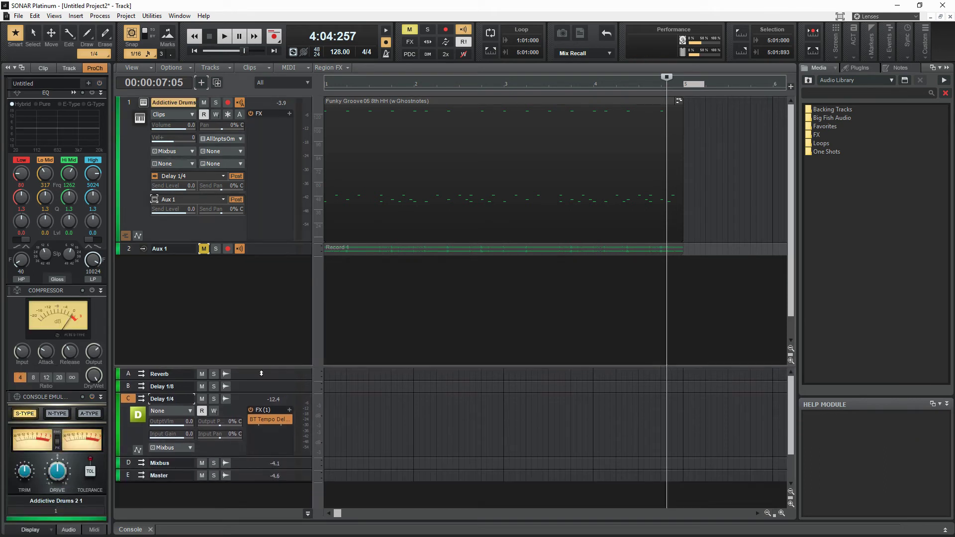
Add a send from the Delay 1/4 bus to Aux 1, and unmute Aux 1.
{"action": "left_click", "coordinate": [217, 455]}
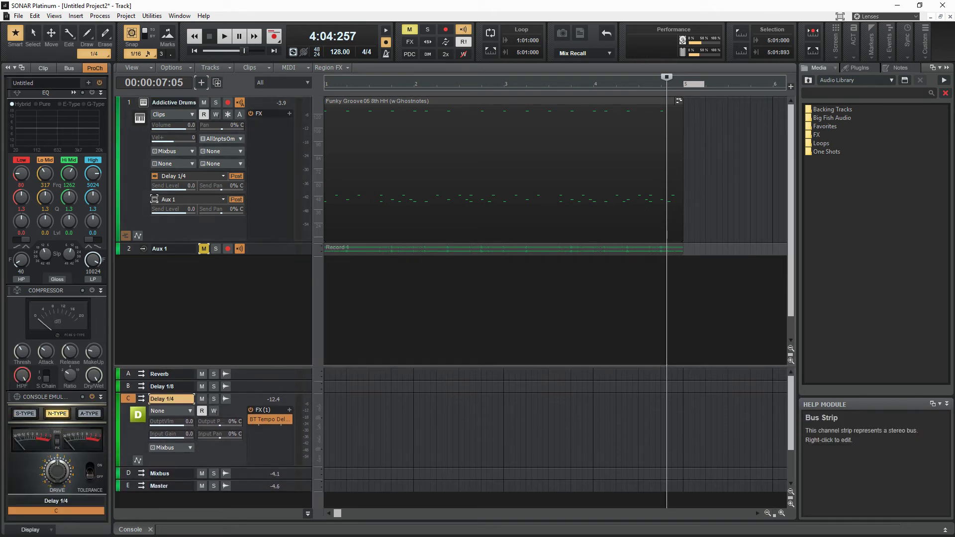
{"action": "right_click", "coordinate": [210, 467]}
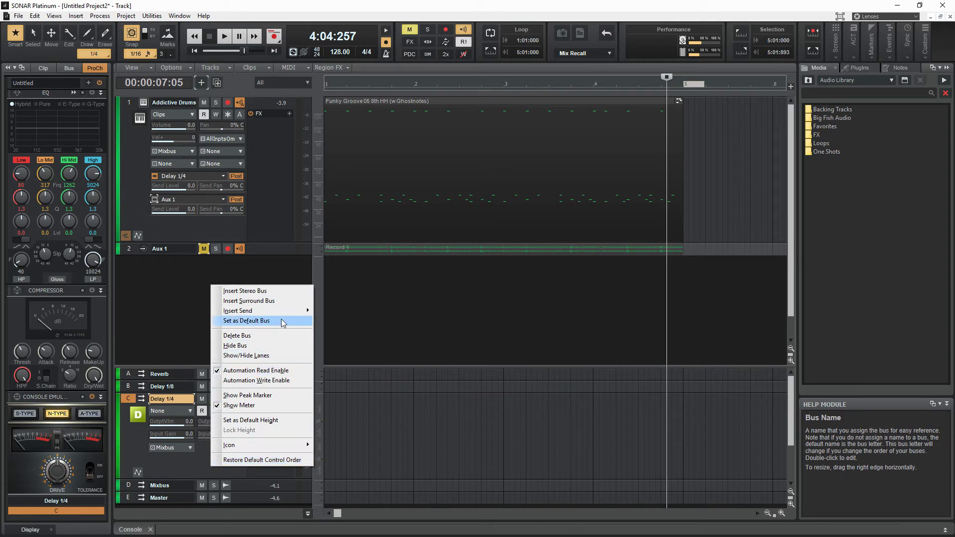
{"action": "mouse_move", "coordinate": [282, 314]}
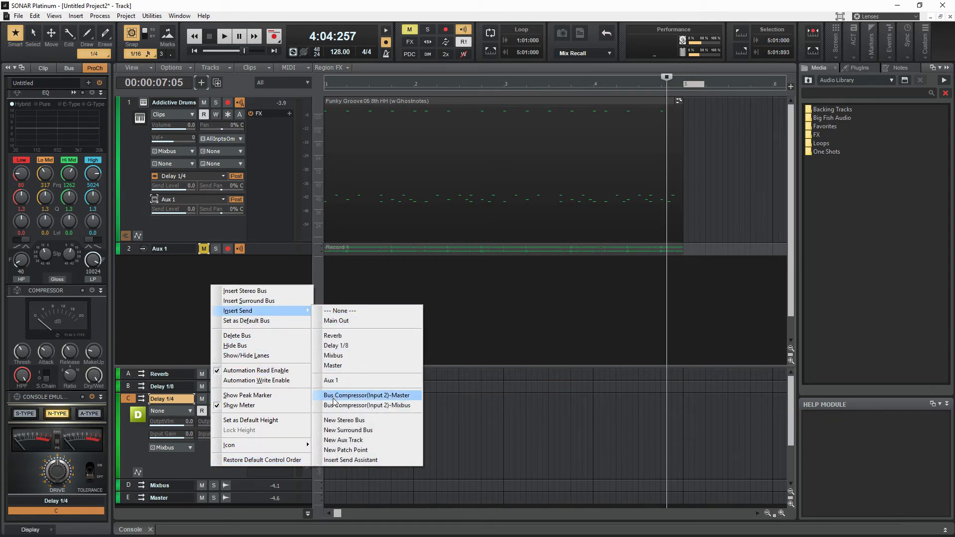
{"action": "left_click", "coordinate": [342, 381]}
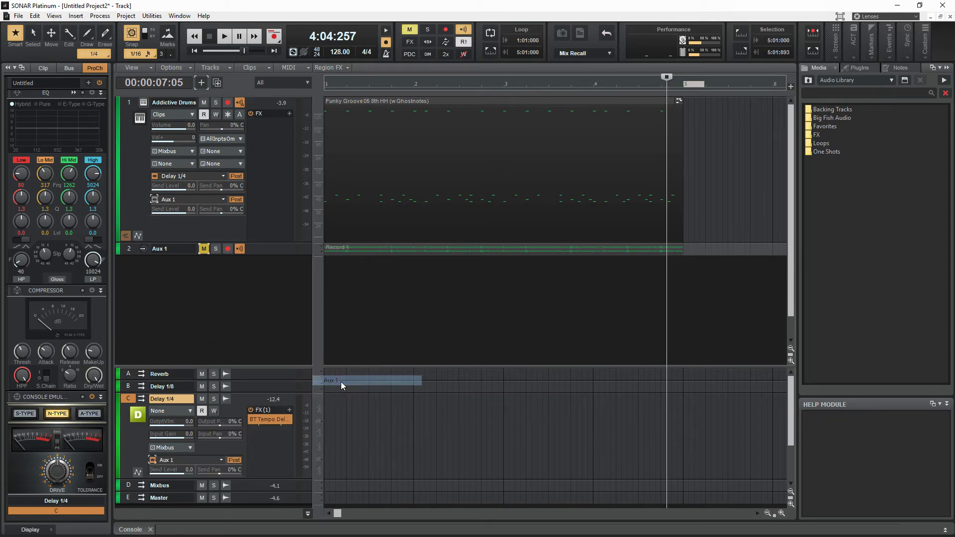
{"action": "left_click", "coordinate": [203, 248]}
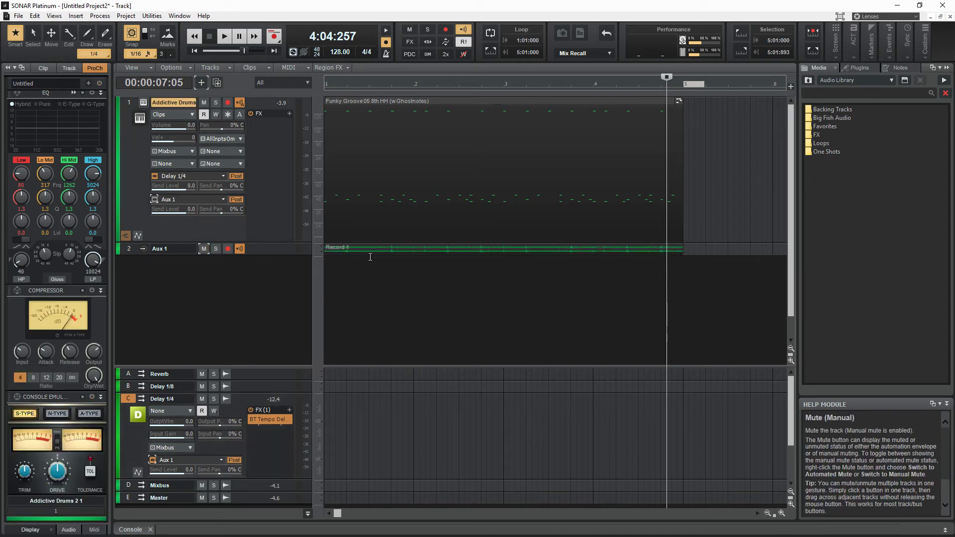
Delete the old Record 1 clip from Aux 1 and return to the project start.
{"action": "left_click", "coordinate": [129, 247]}
{"action": "left_click", "coordinate": [431, 126]}
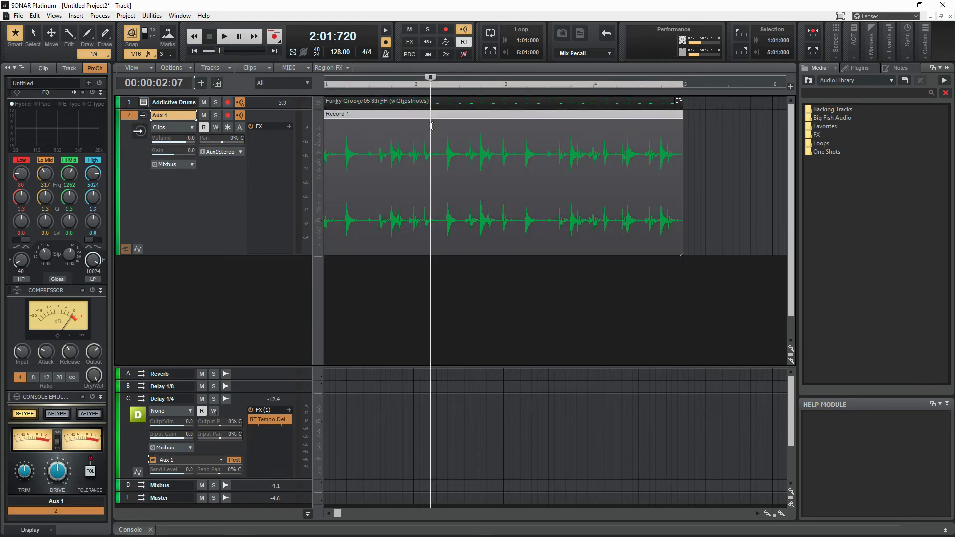
{"action": "key", "text": "Delete"}
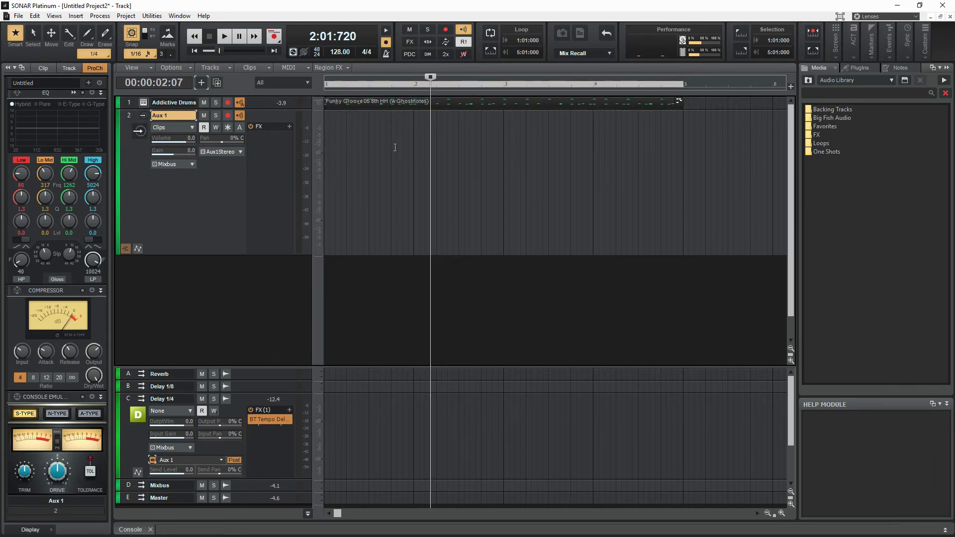
{"action": "key", "text": "w"}
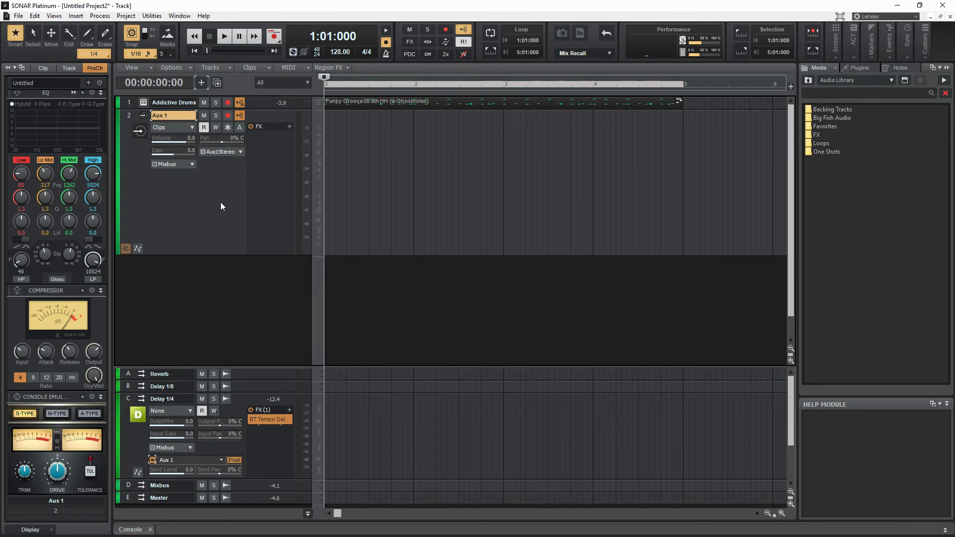
Arm Aux 1 and record a new Record 2 take of drums plus delay.
{"action": "left_click", "coordinate": [227, 116]}
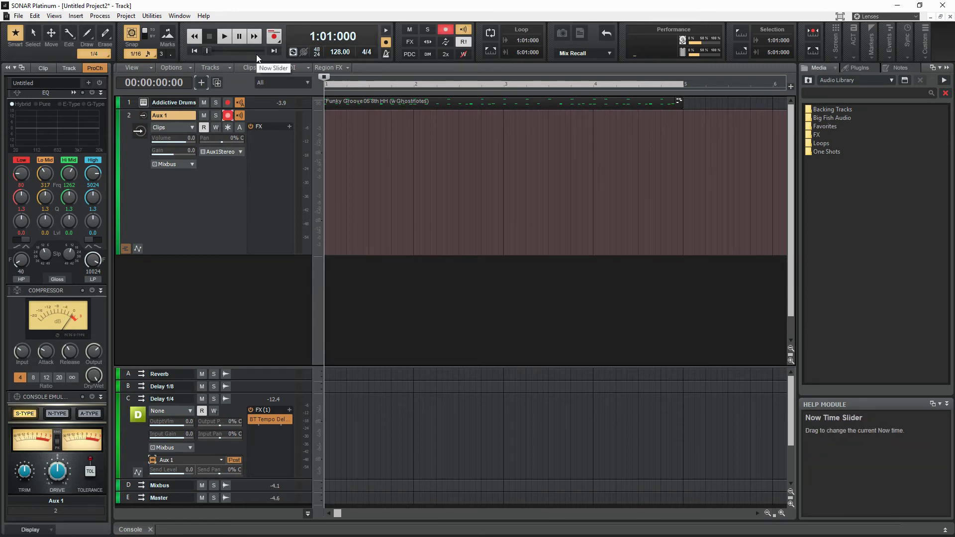
{"action": "key", "text": "r"}
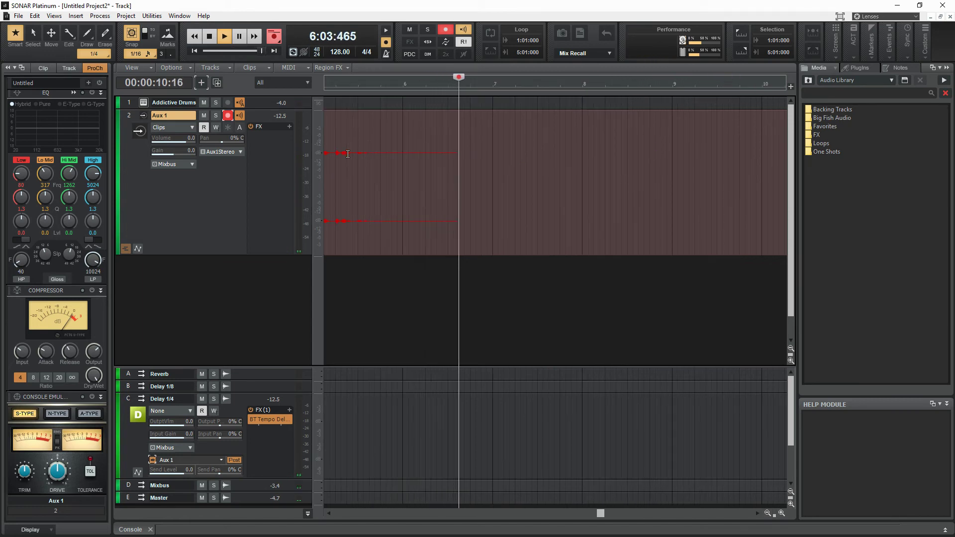
{"action": "key", "text": "space"}
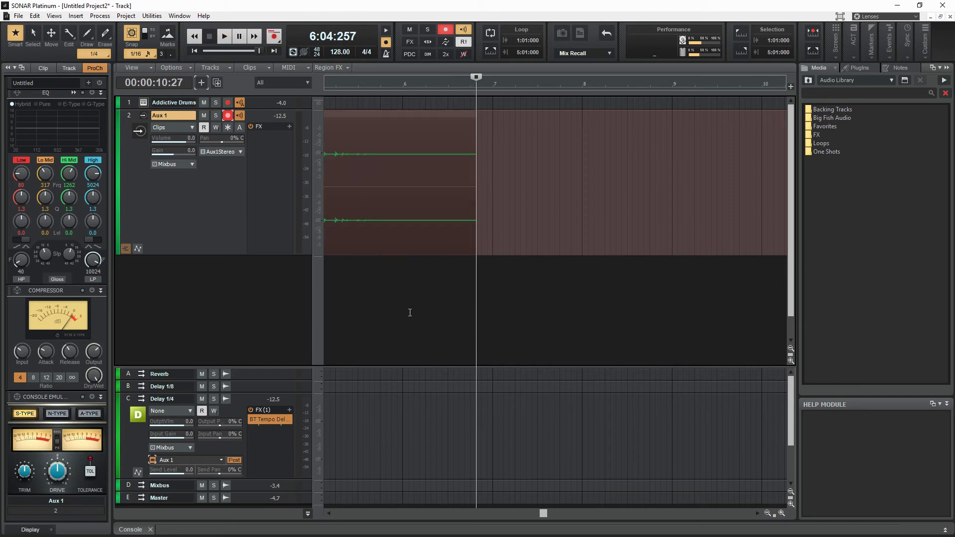
{"action": "key", "text": "w"}
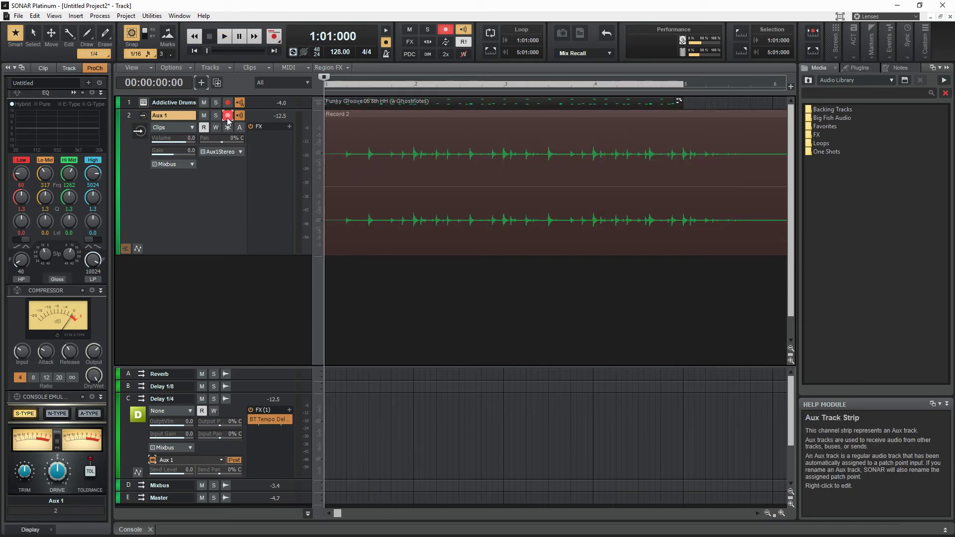
Disarm Aux 1, play back the Record 2 take soloed, then unsolo it.
{"action": "left_click", "coordinate": [228, 116]}
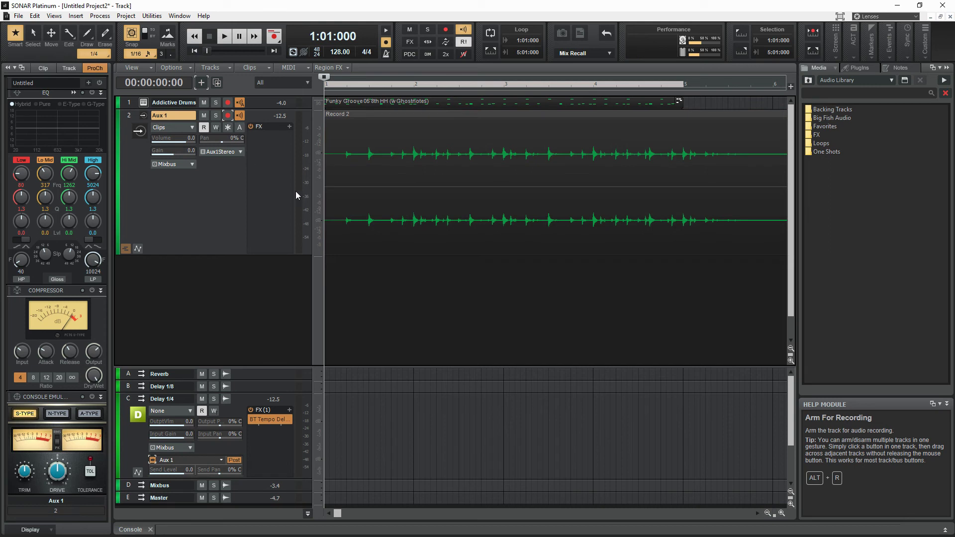
{"action": "left_click", "coordinate": [215, 115]}
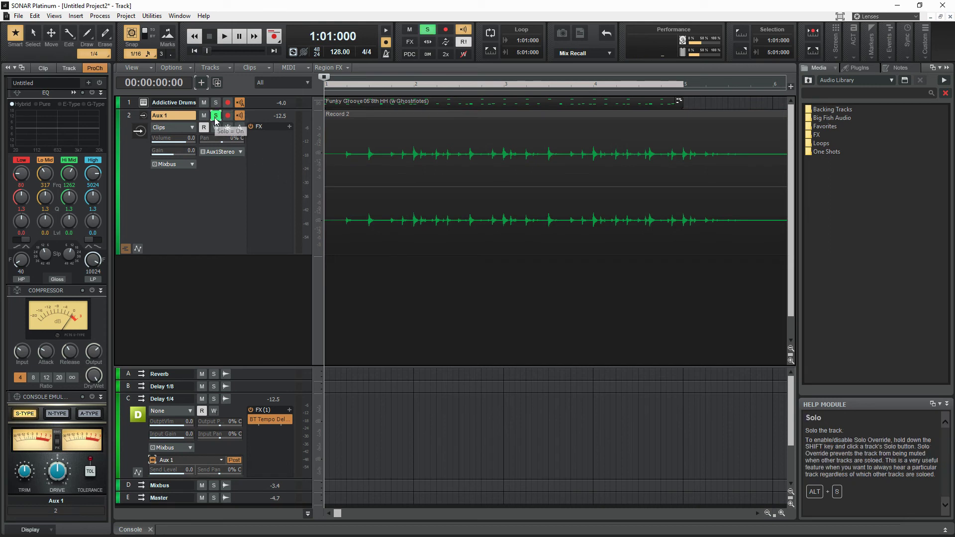
{"action": "key", "text": "space"}
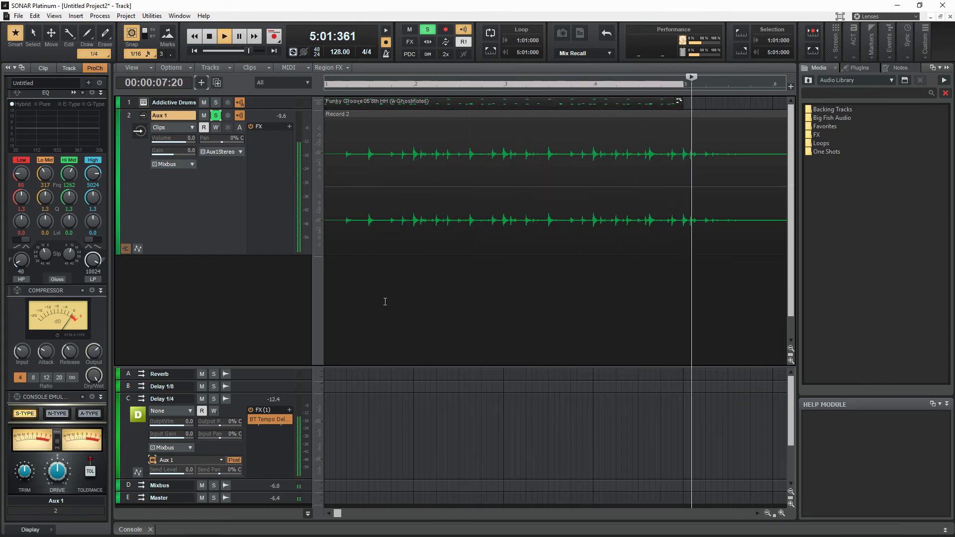
{"action": "key", "text": "space"}
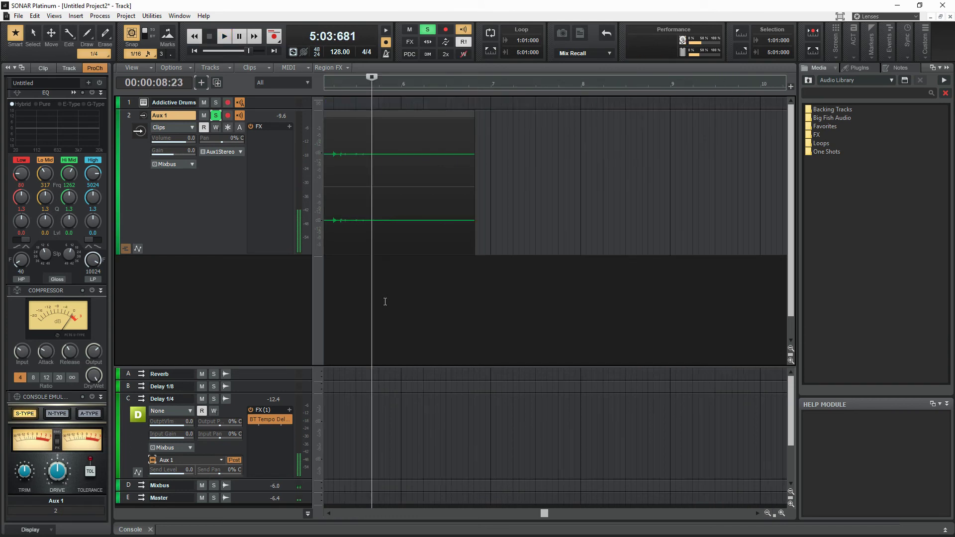
{"action": "key", "text": "w"}
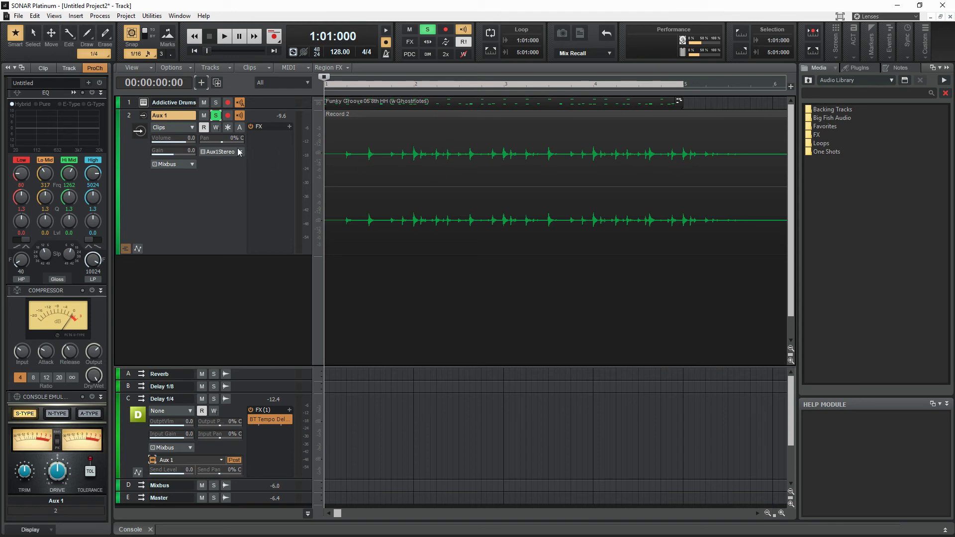
{"action": "left_click", "coordinate": [217, 118]}
{"action": "left_click", "coordinate": [128, 102]}
{"action": "left_click", "coordinate": [128, 248]}
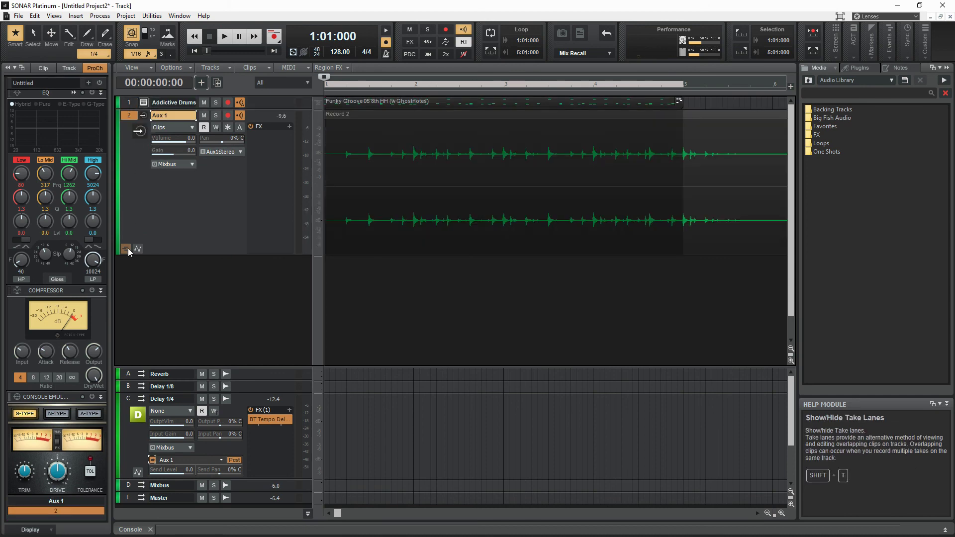